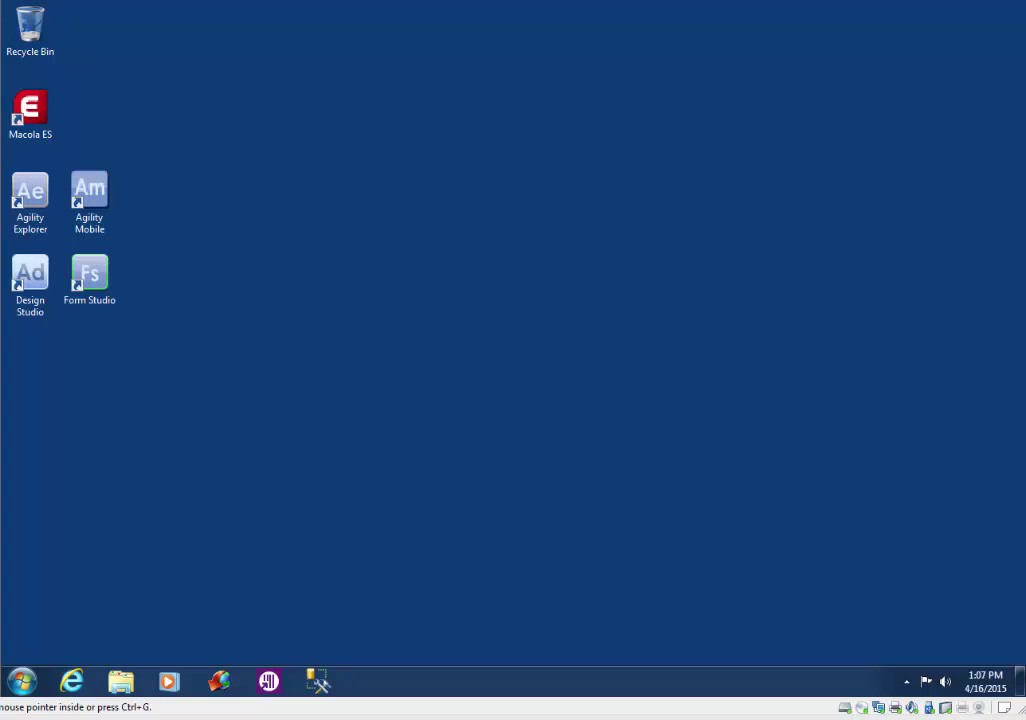
Step: Start Form Studio, log in, and open the IM Receipt L7 form in the Training project
double_click(96, 286)
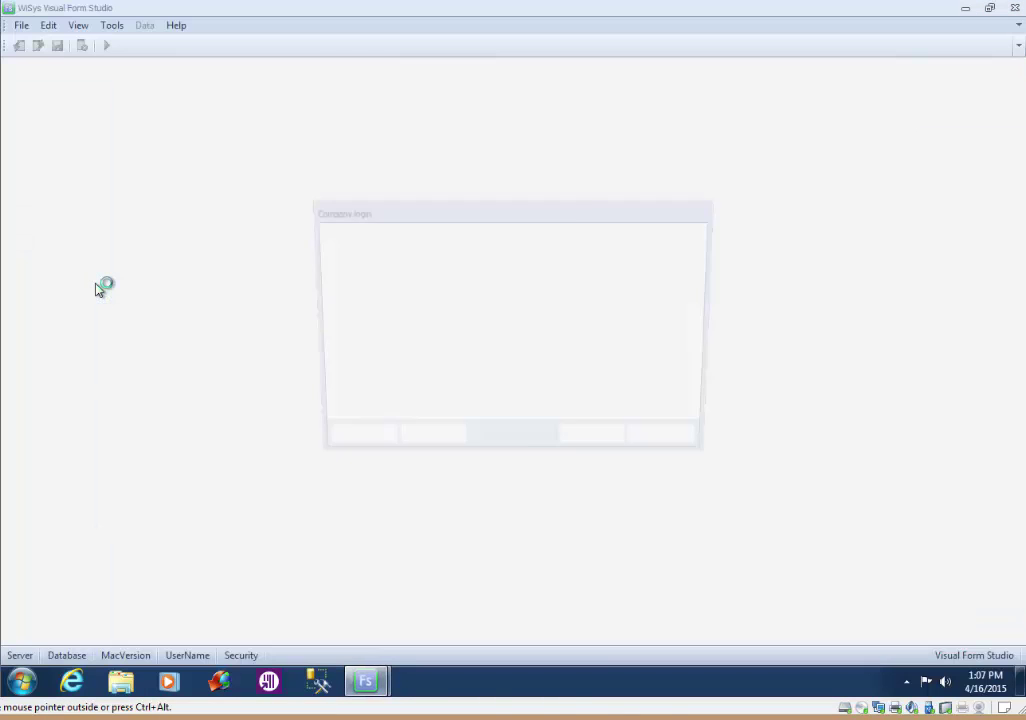
click(600, 448)
double_click(378, 329)
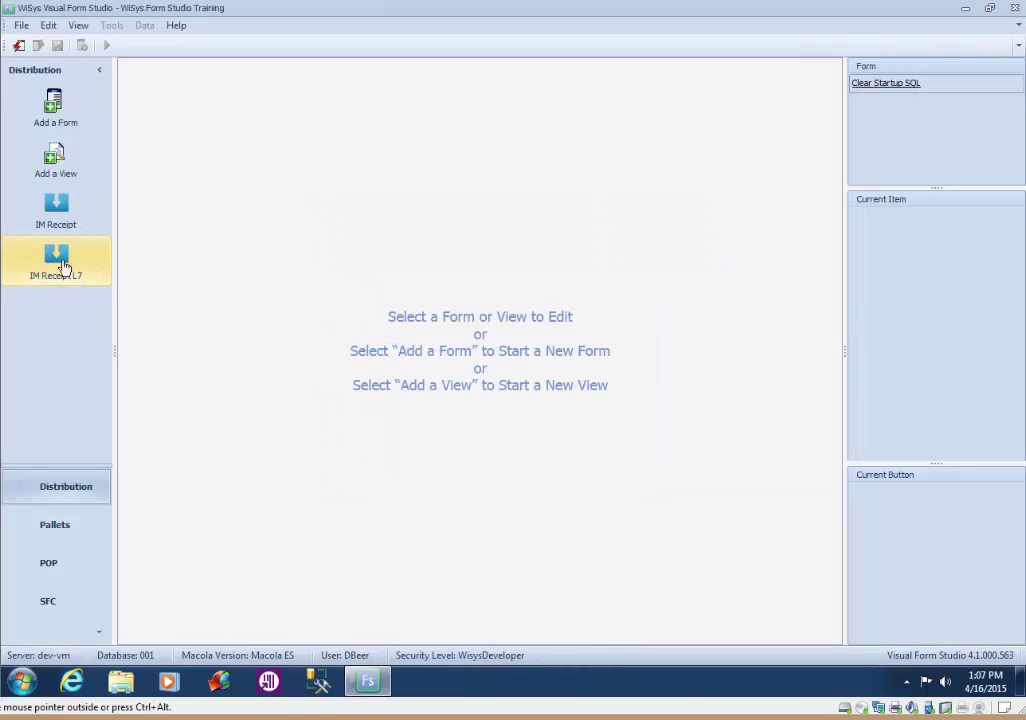
click(62, 265)
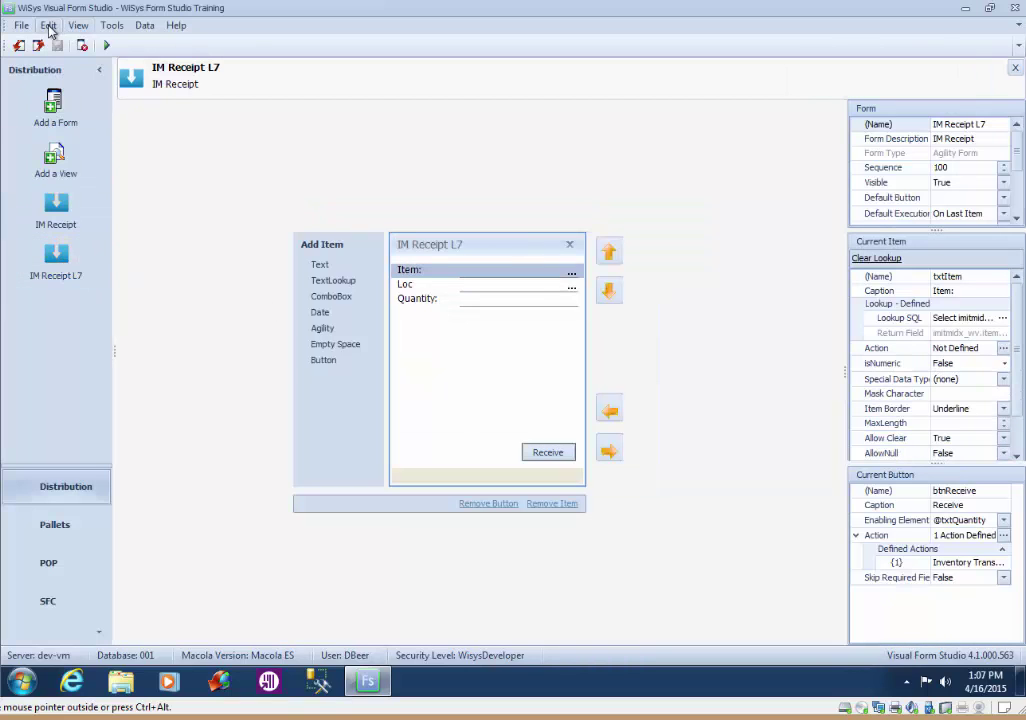
Step: Copy the form as IM Receipt L8 with a security level, then open the copy
click(47, 26)
click(77, 46)
click(494, 302)
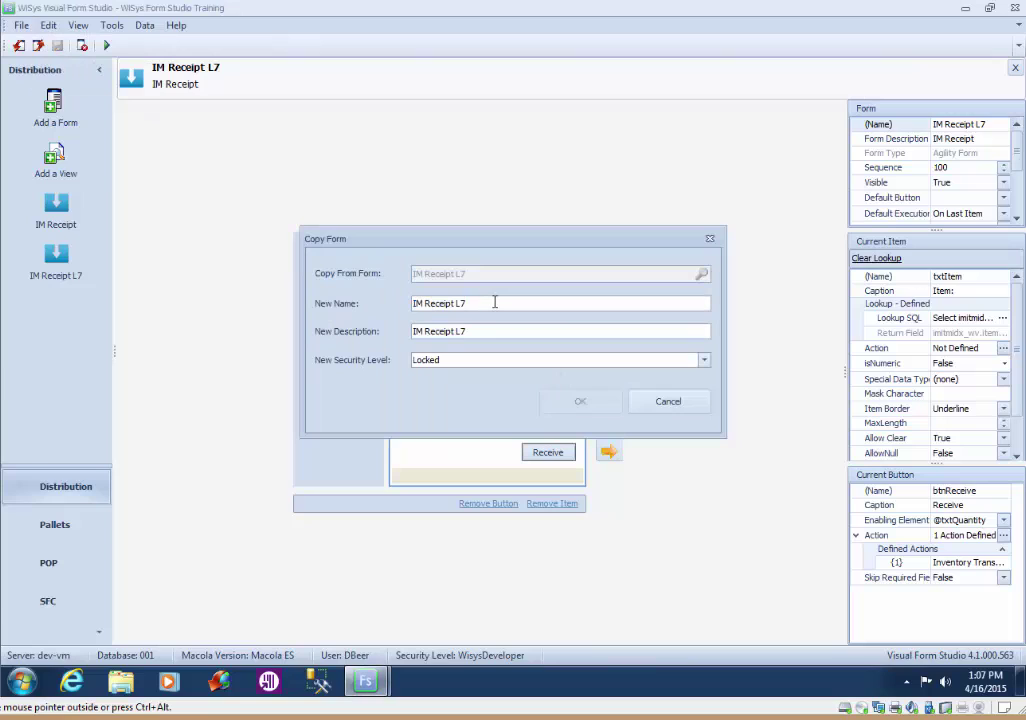
key(Tab)
key(End)
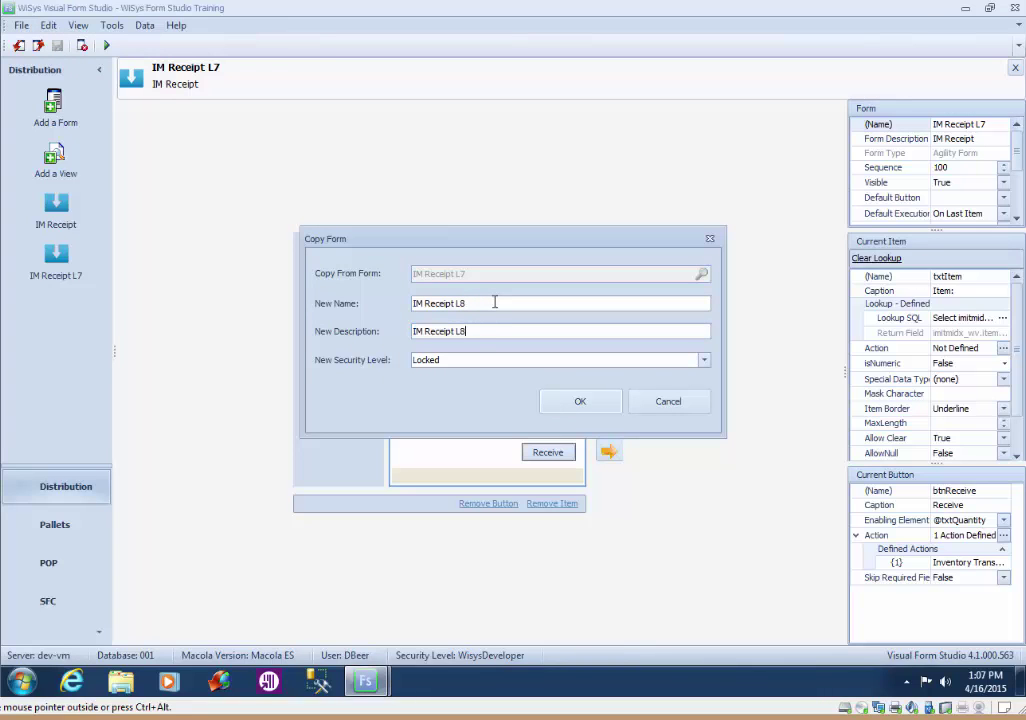
text(8)
click(703, 359)
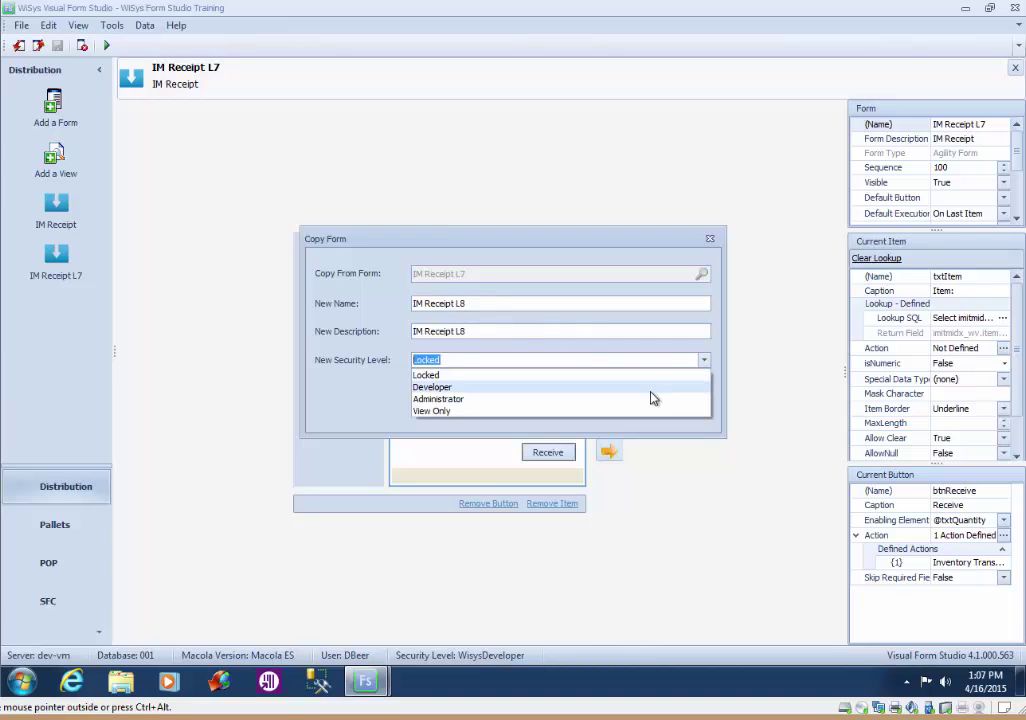
click(653, 396)
click(612, 401)
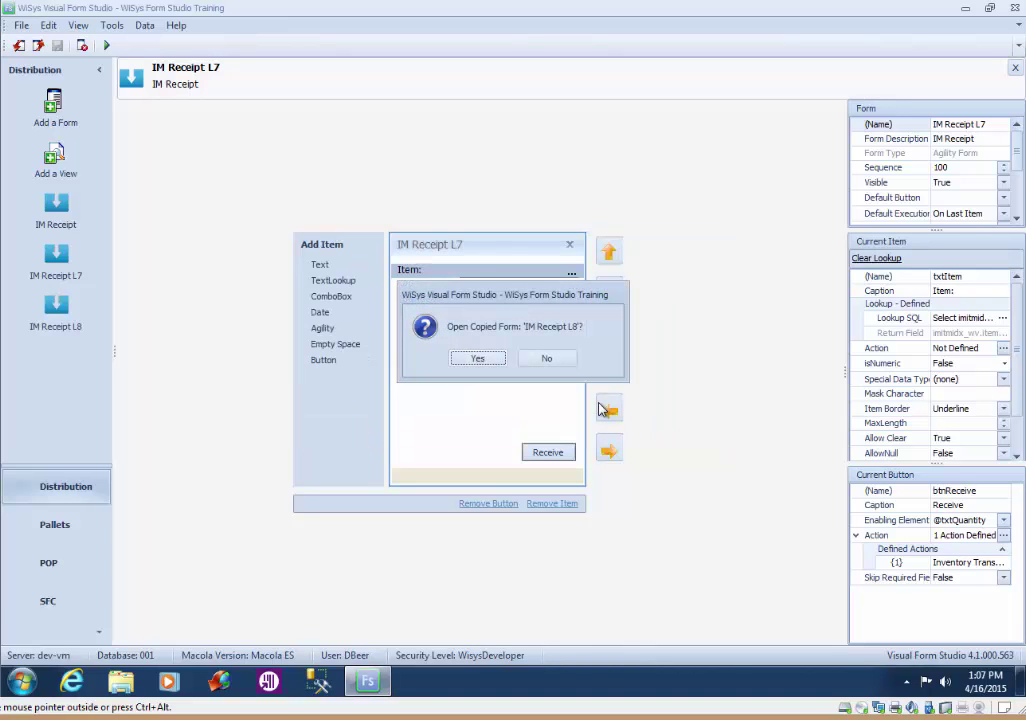
click(479, 360)
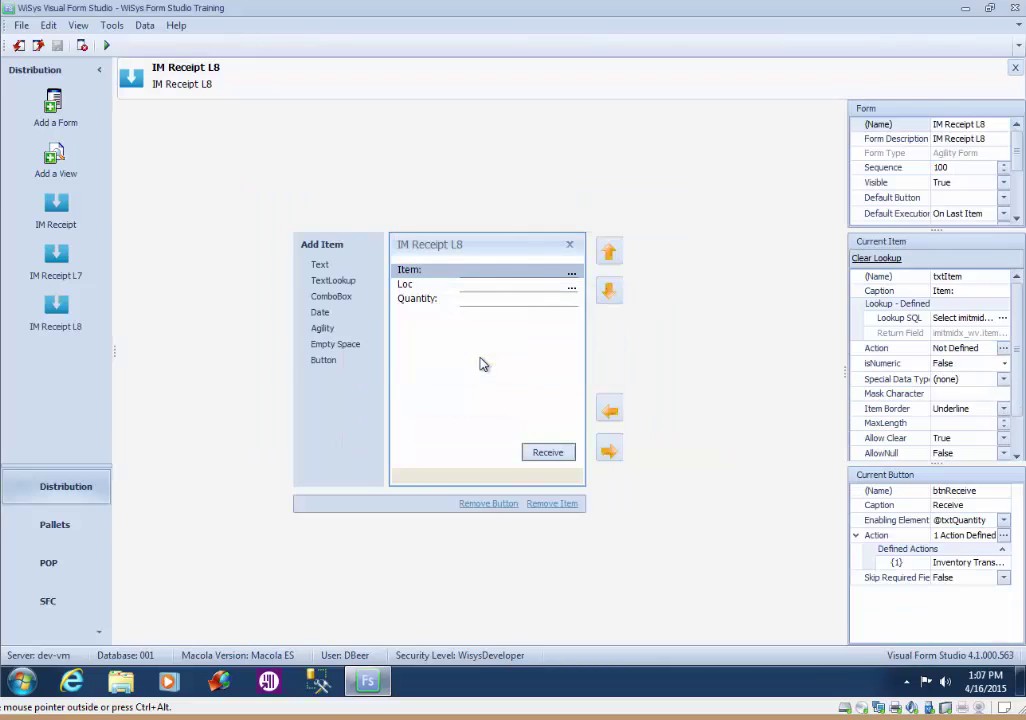
click(106, 46)
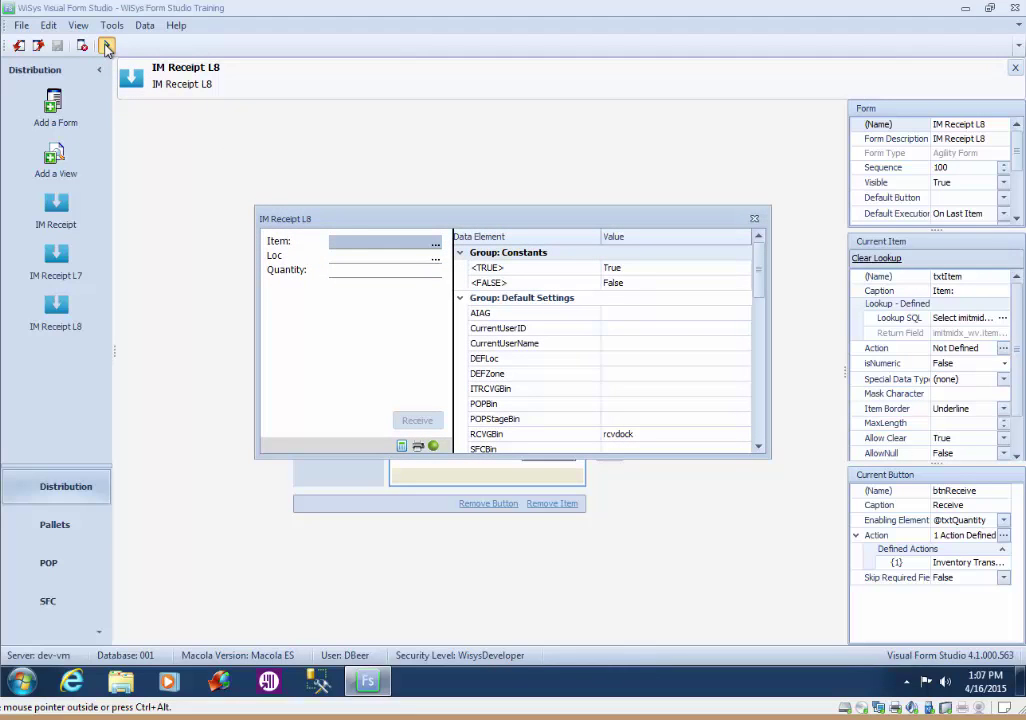
text(ALDFKJALFKDJ)
key(Tab)
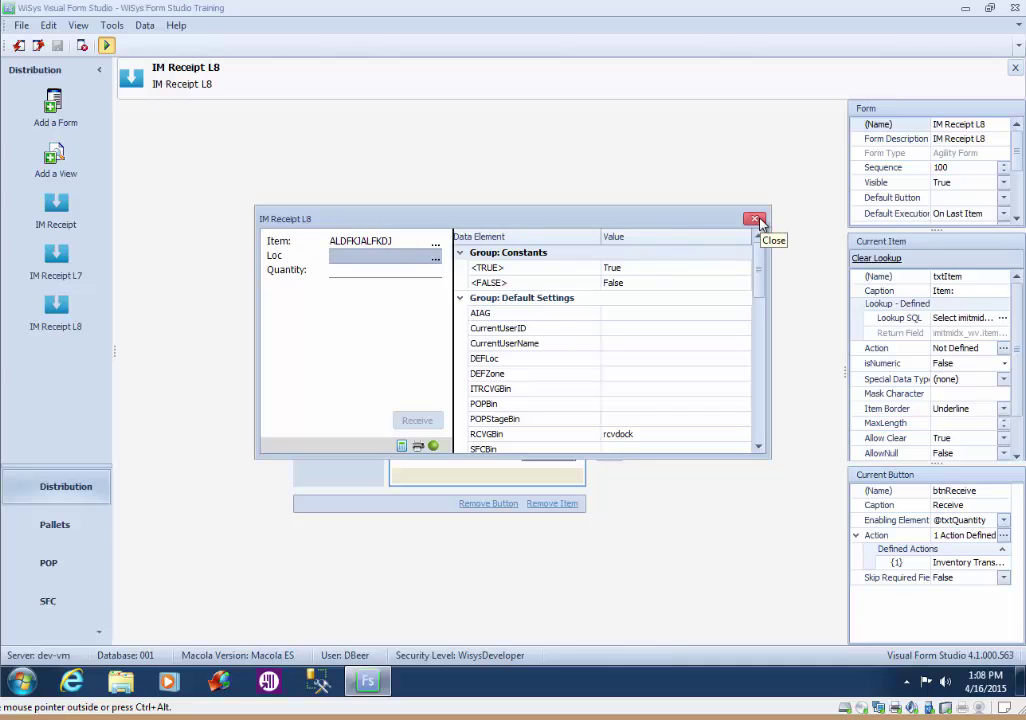
click(757, 220)
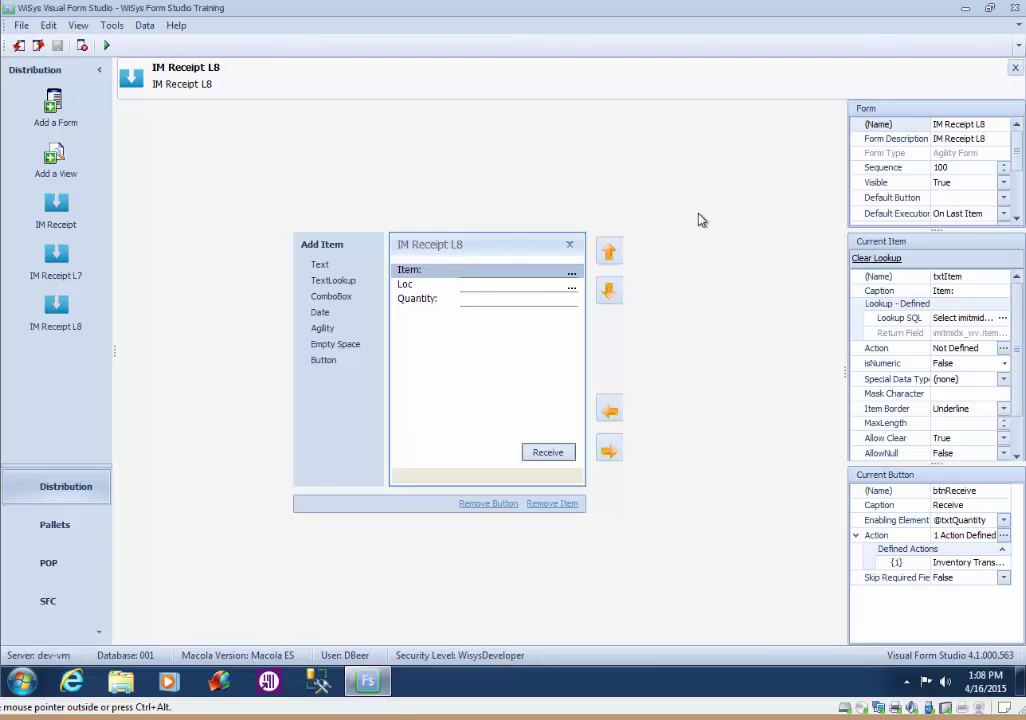
Step: Add two text fields and name the first txtItemDesc with caption 'Description:'
click(322, 271)
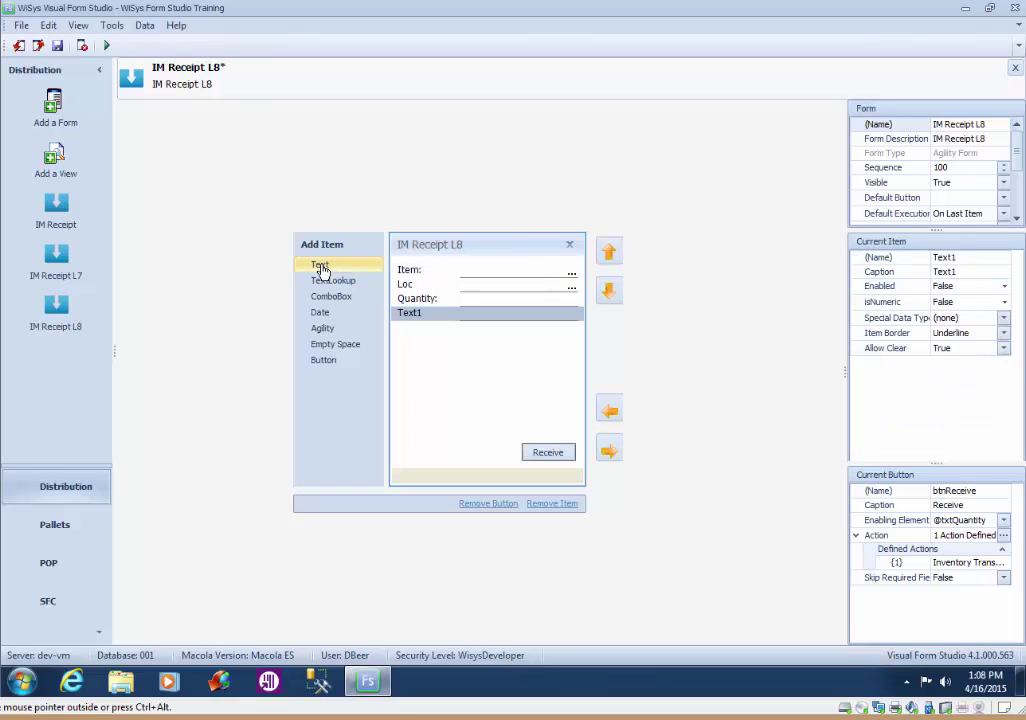
click(321, 267)
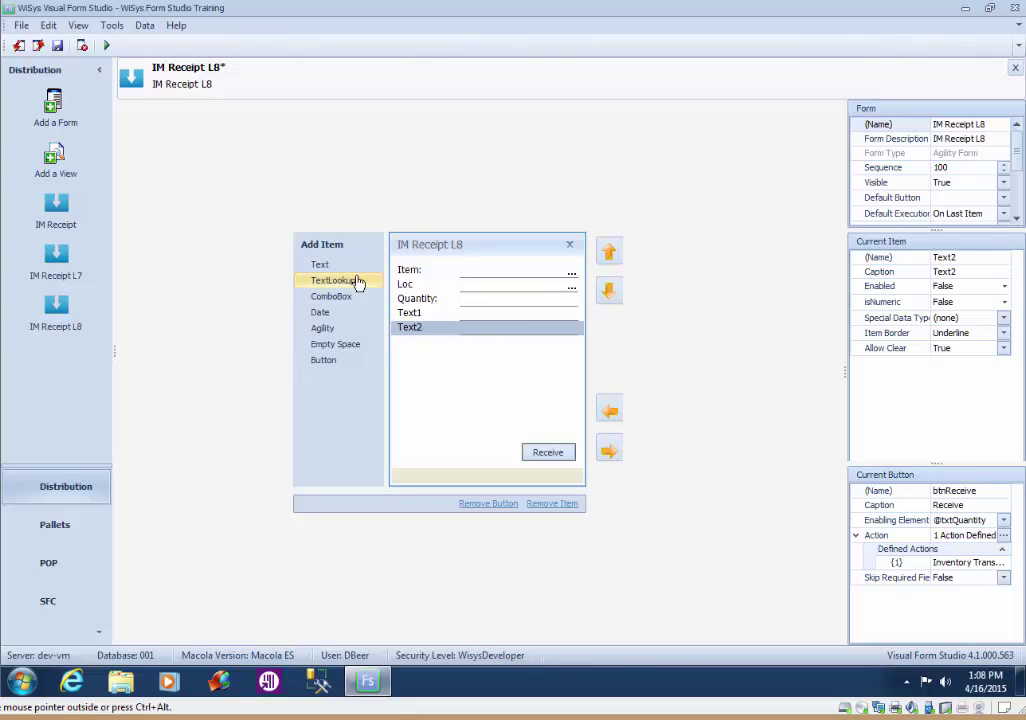
click(482, 314)
click(945, 257)
text(txtItemDesc)
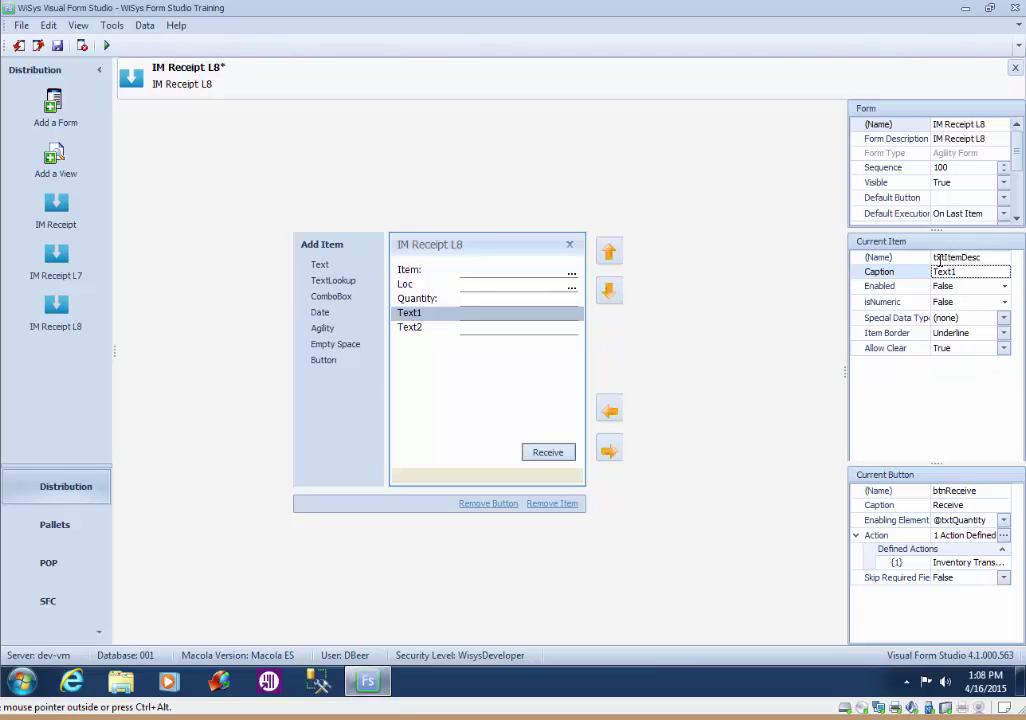
key(Tab)
text(Description)
key(Tab)
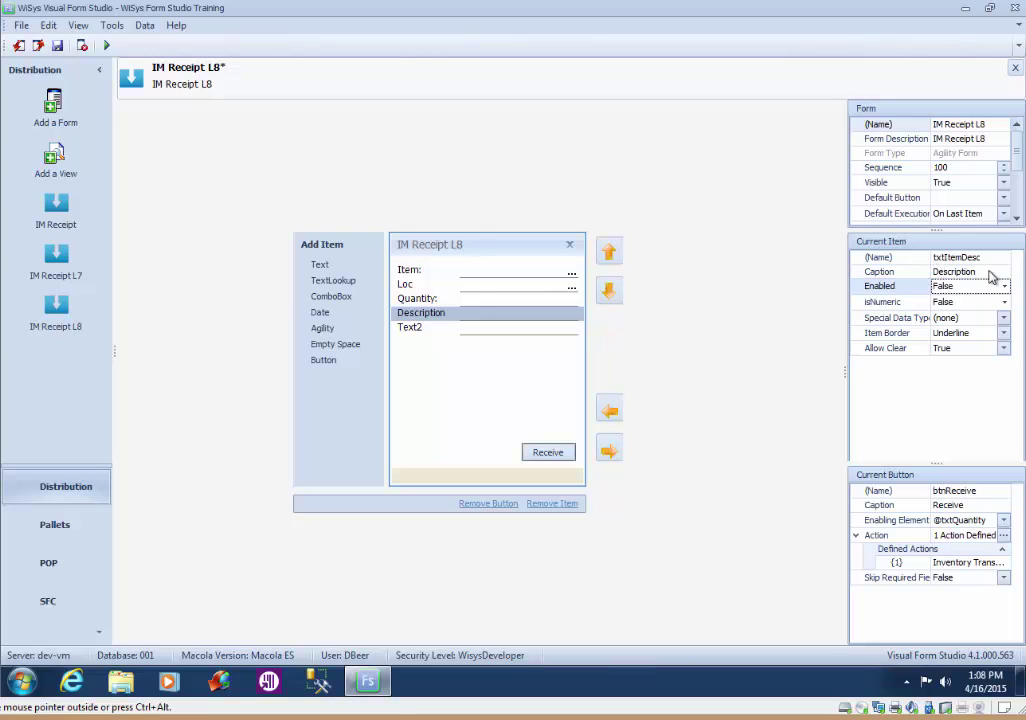
click(988, 272)
key(Tab)
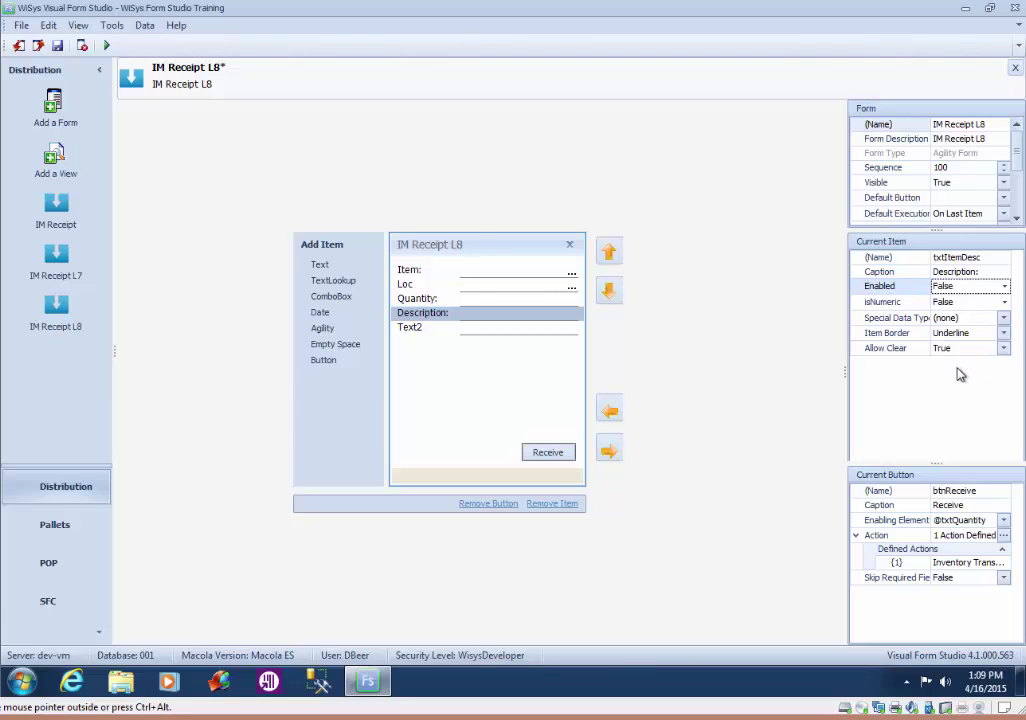
Step: Name the second text field txtUOM with caption 'UOM:'
click(480, 338)
click(942, 258)
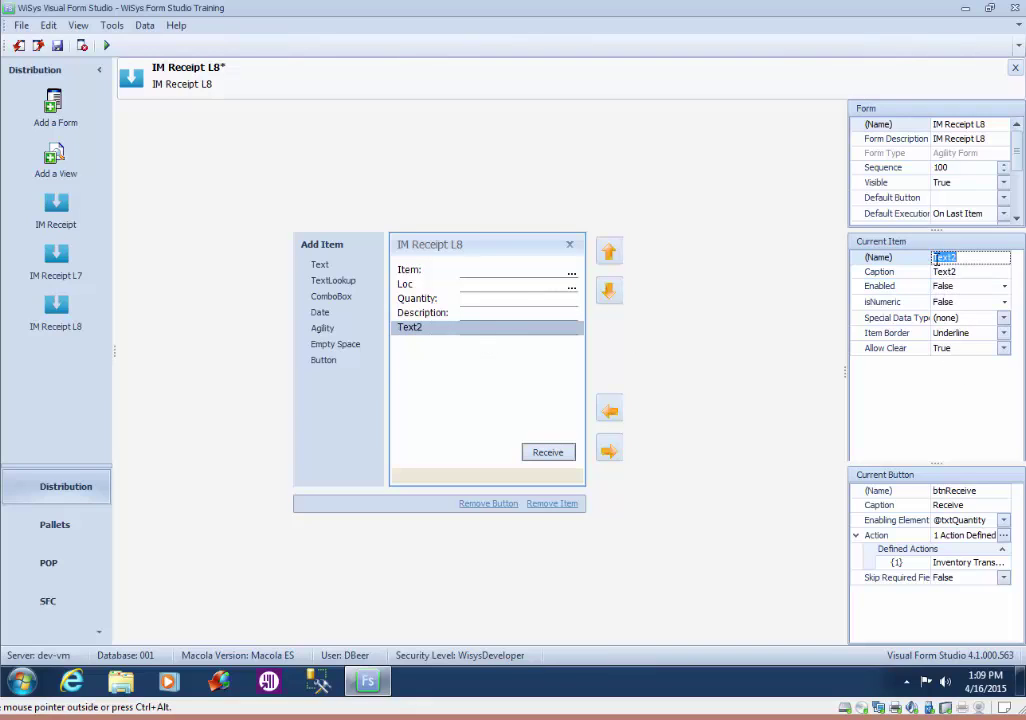
text(txtUOM)
key(Tab)
text(UOM)
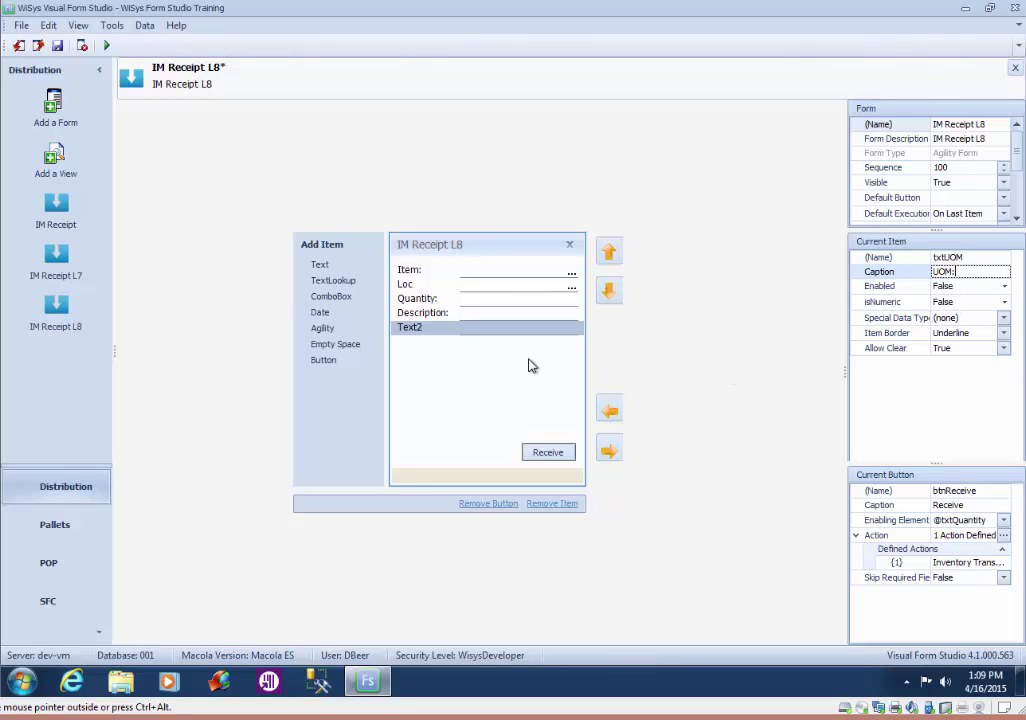
key(Tab)
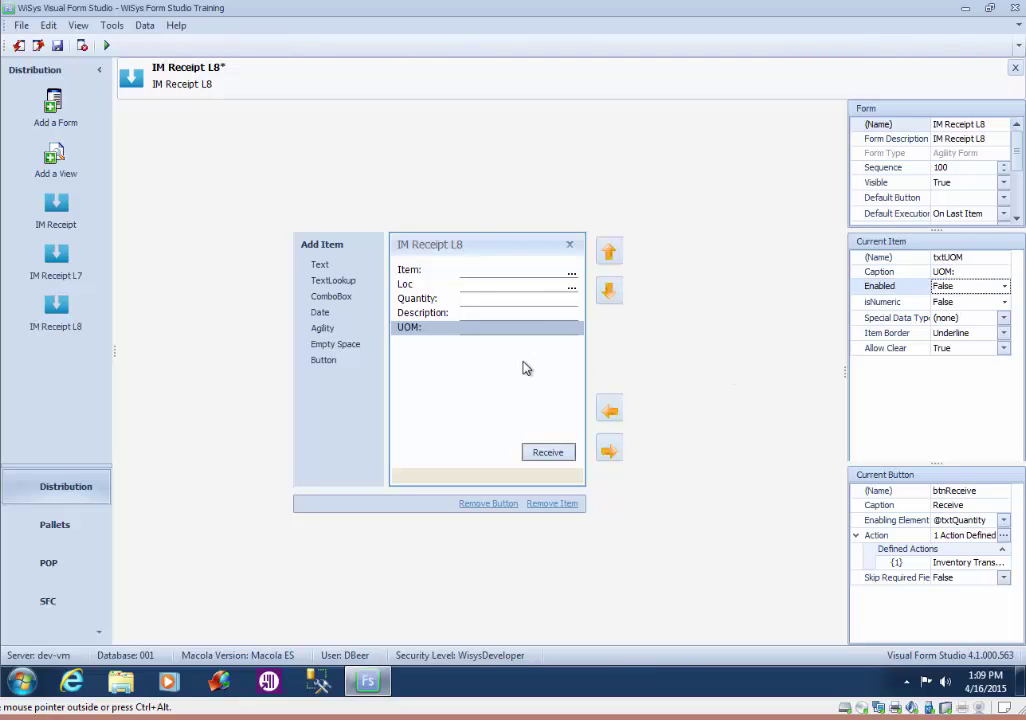
Step: Move the Description and UOM fields up above Quantity and Loc, just below Item
click(503, 314)
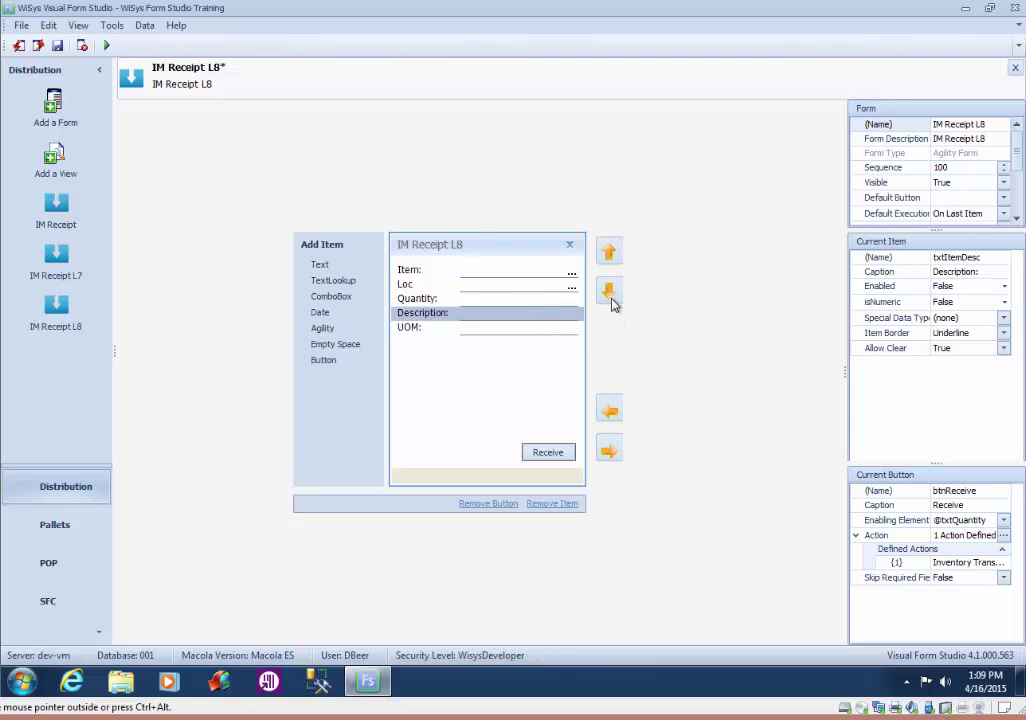
click(610, 253)
click(610, 253)
click(491, 330)
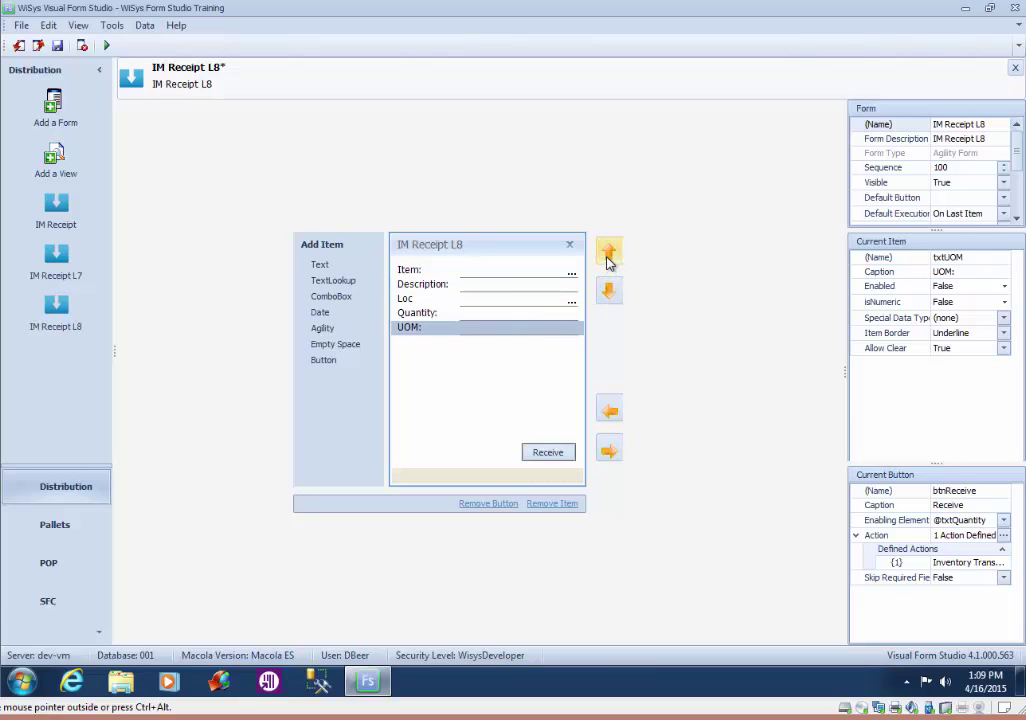
click(608, 254)
click(608, 254)
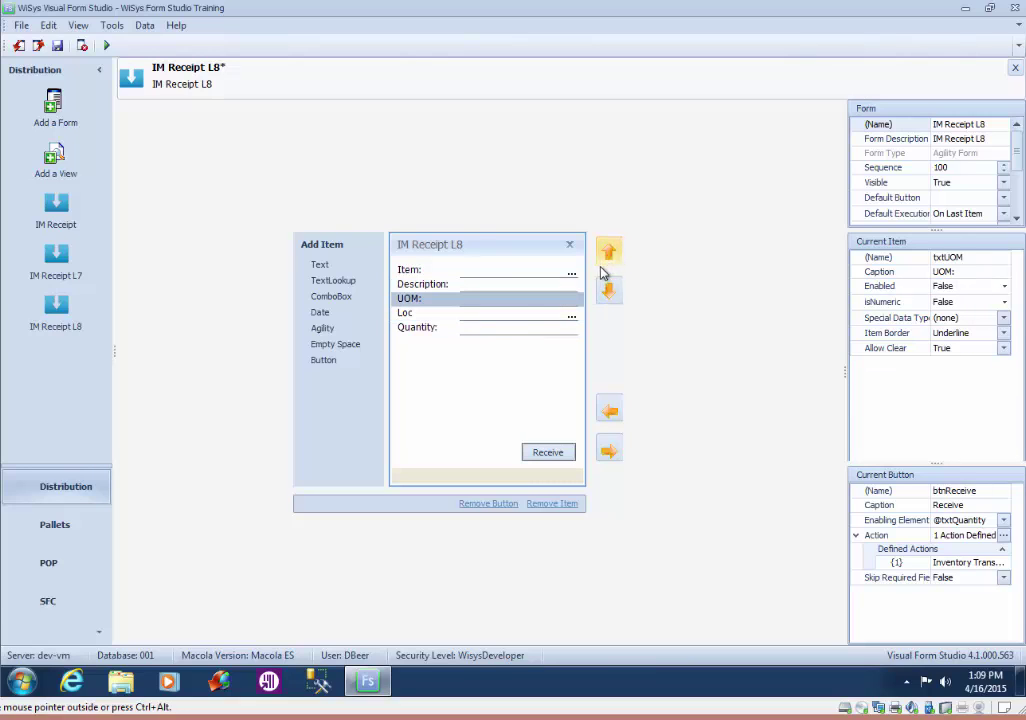
click(505, 271)
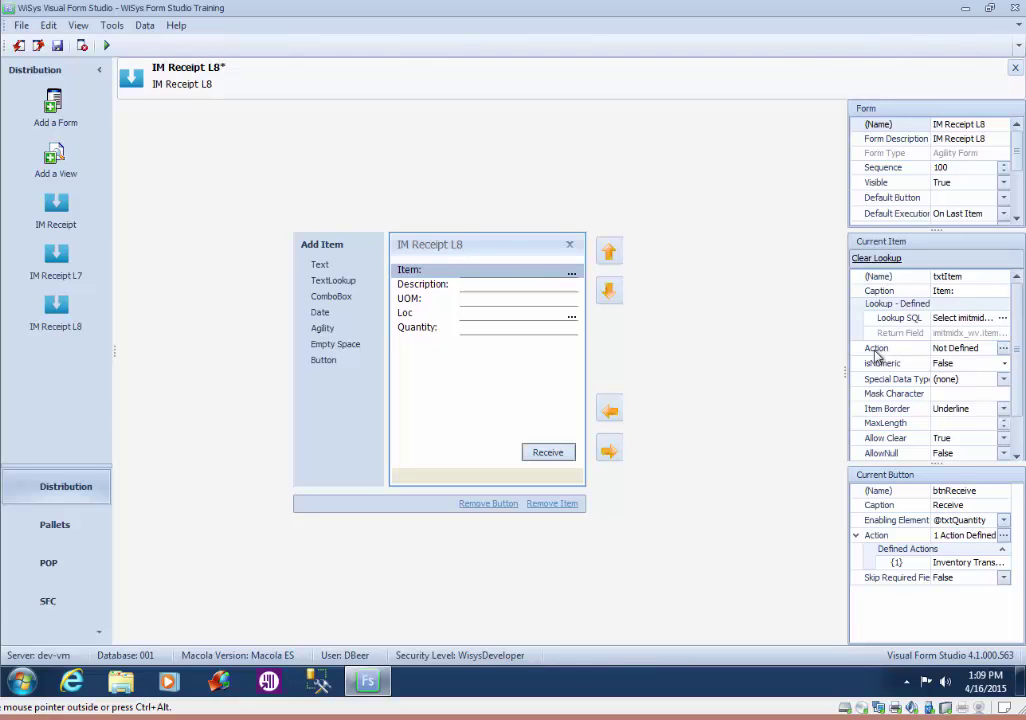
Step: Give the Item field a Validation Trx action using IM ReceiptValidateItem
click(1003, 348)
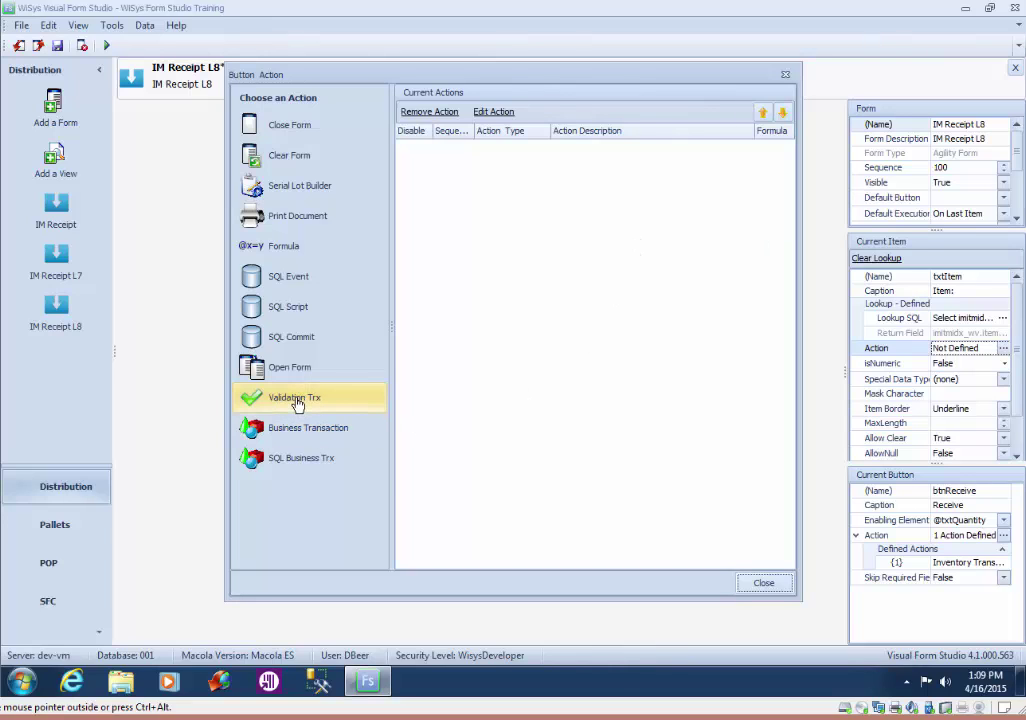
click(297, 400)
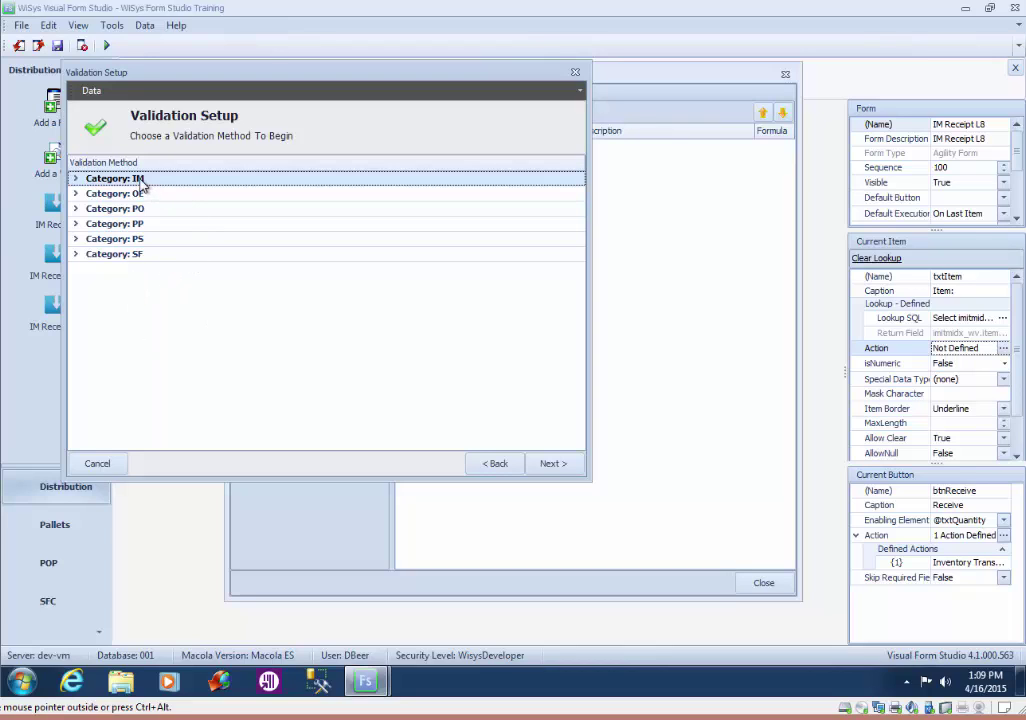
click(75, 178)
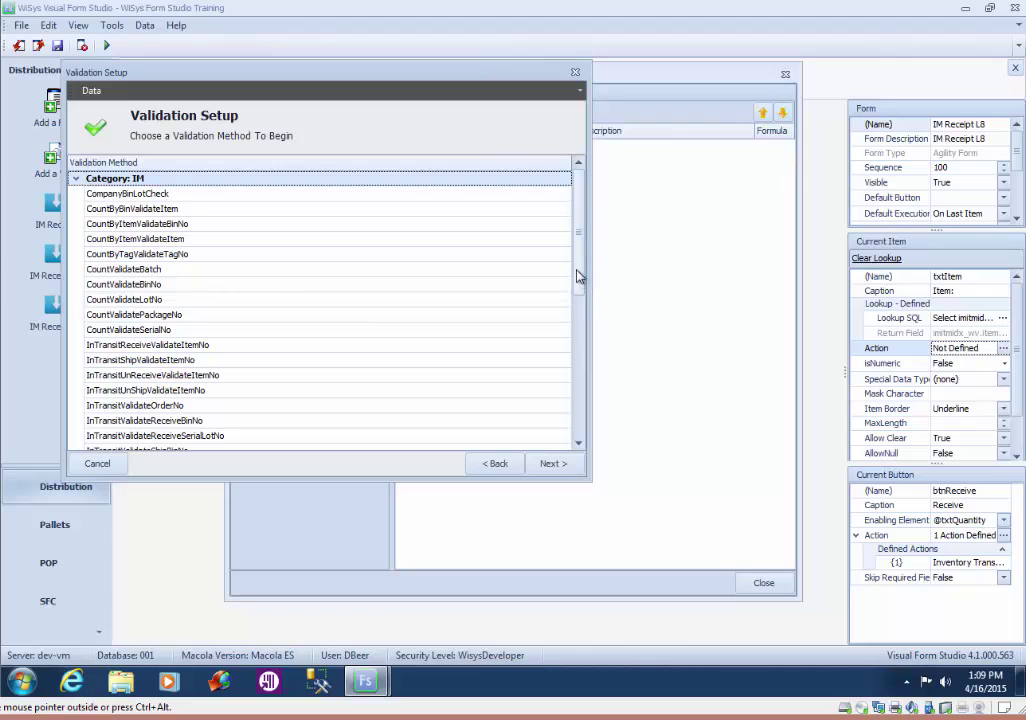
drag(578, 275, 580, 386)
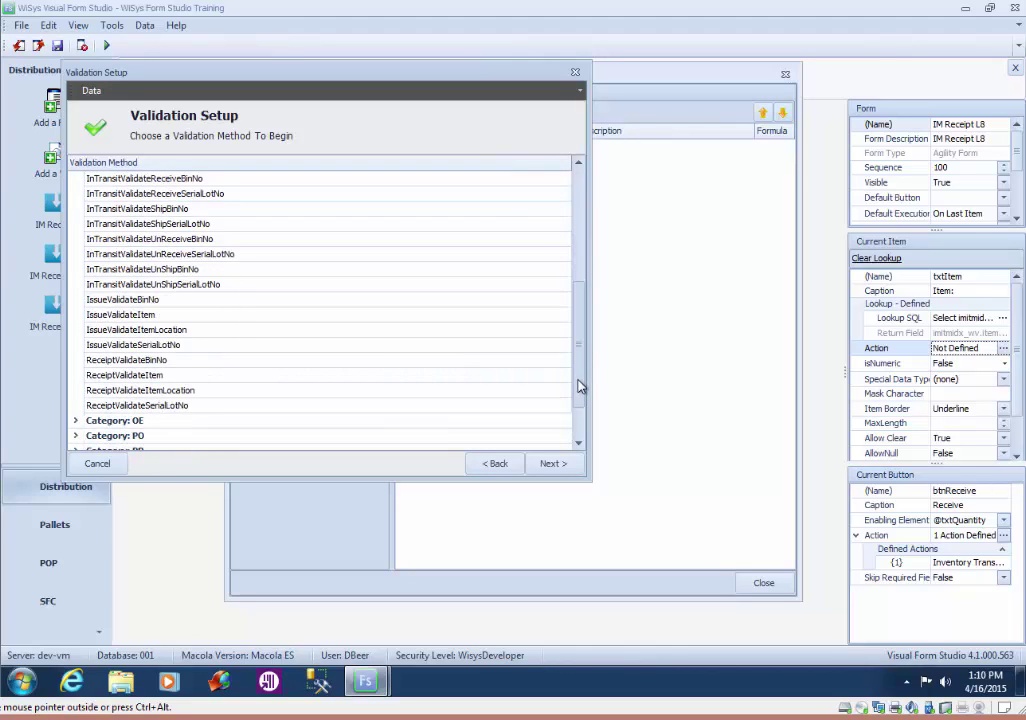
click(143, 377)
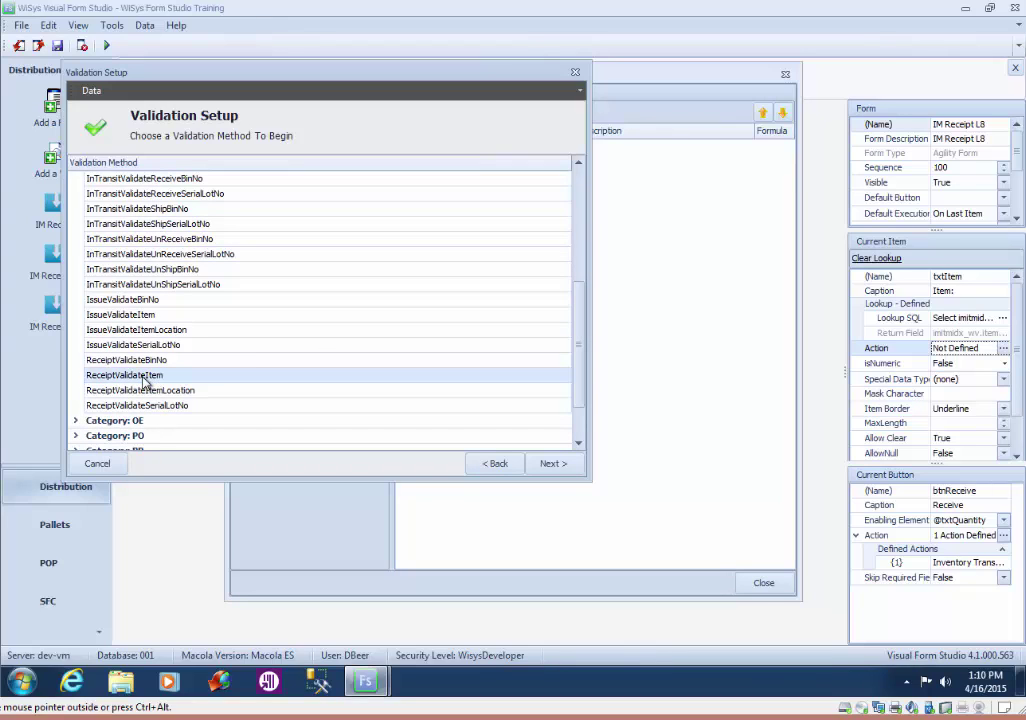
click(553, 466)
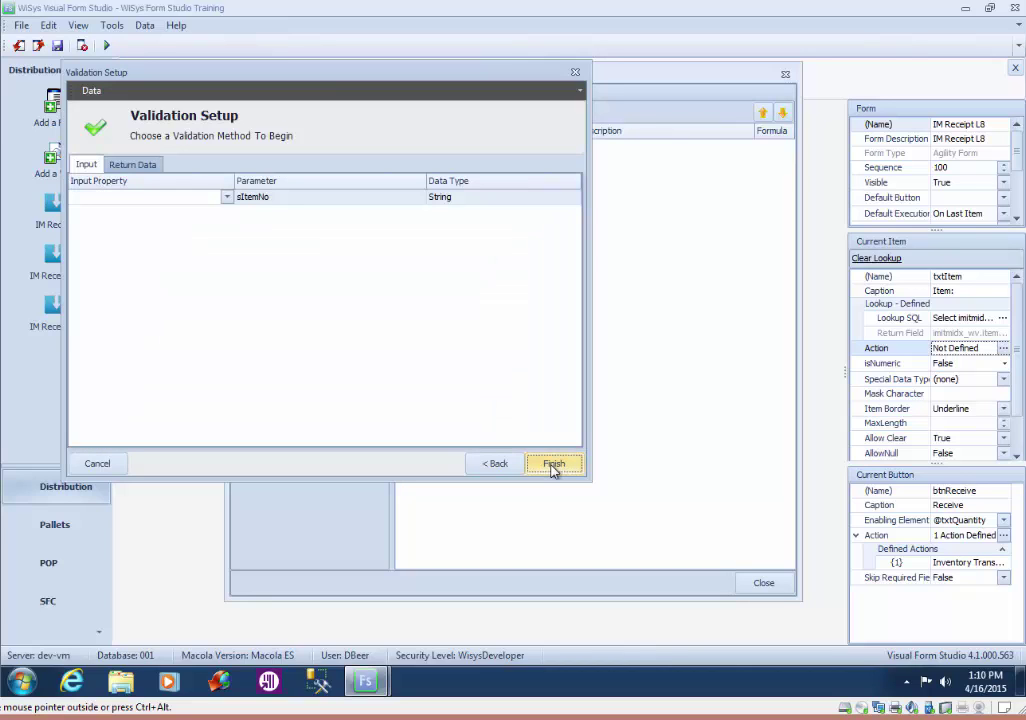
drag(319, 78, 428, 140)
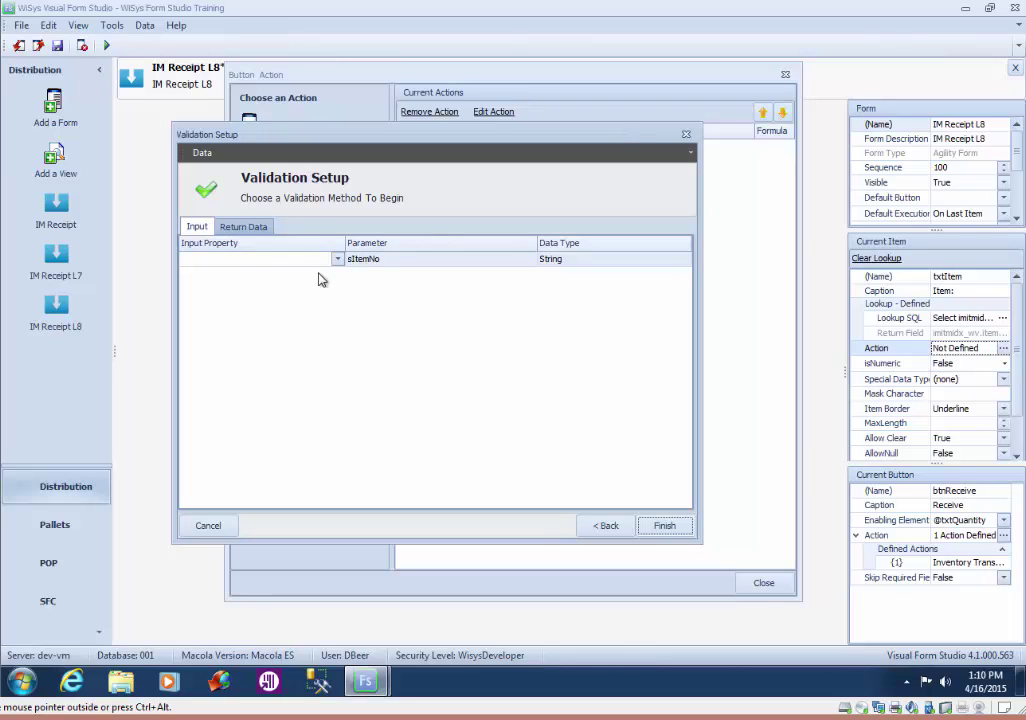
click(338, 260)
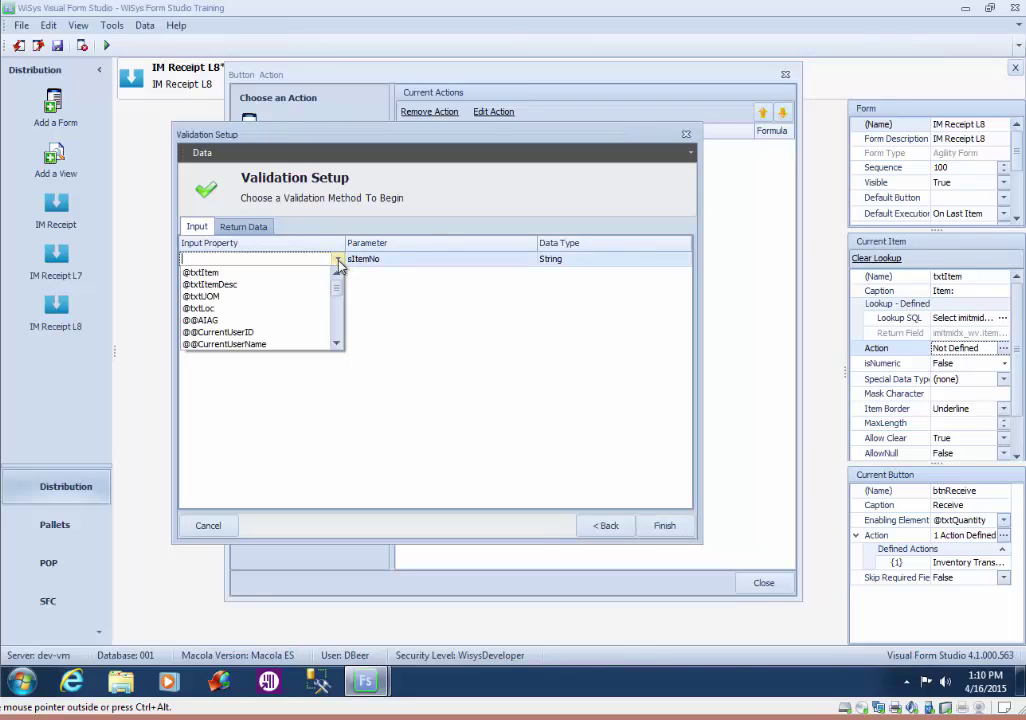
click(203, 273)
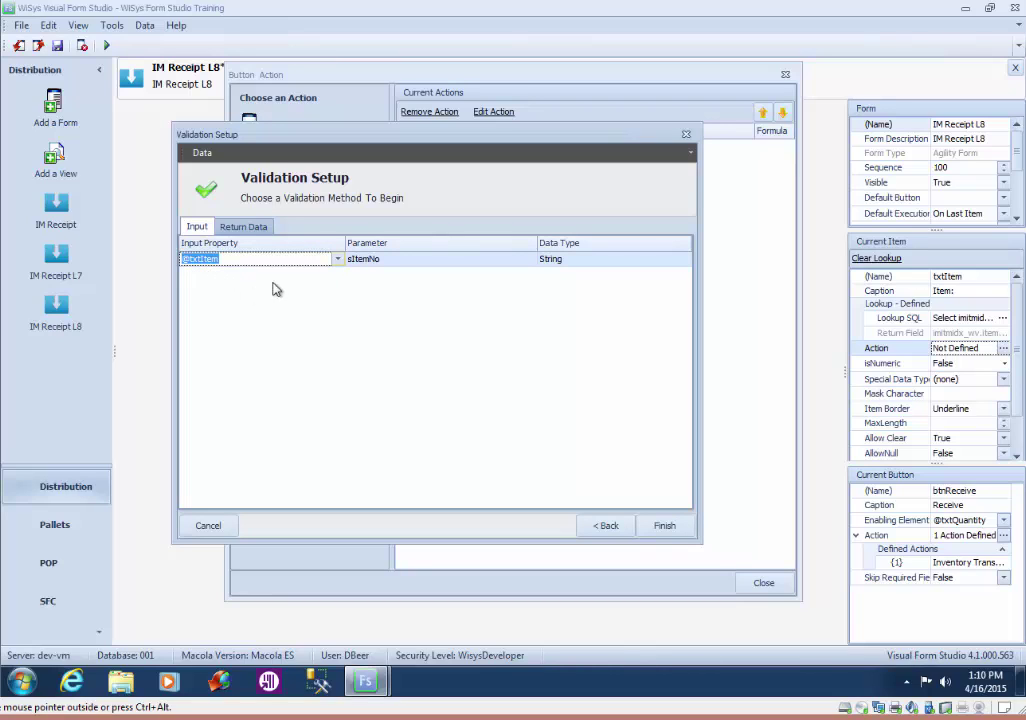
click(243, 228)
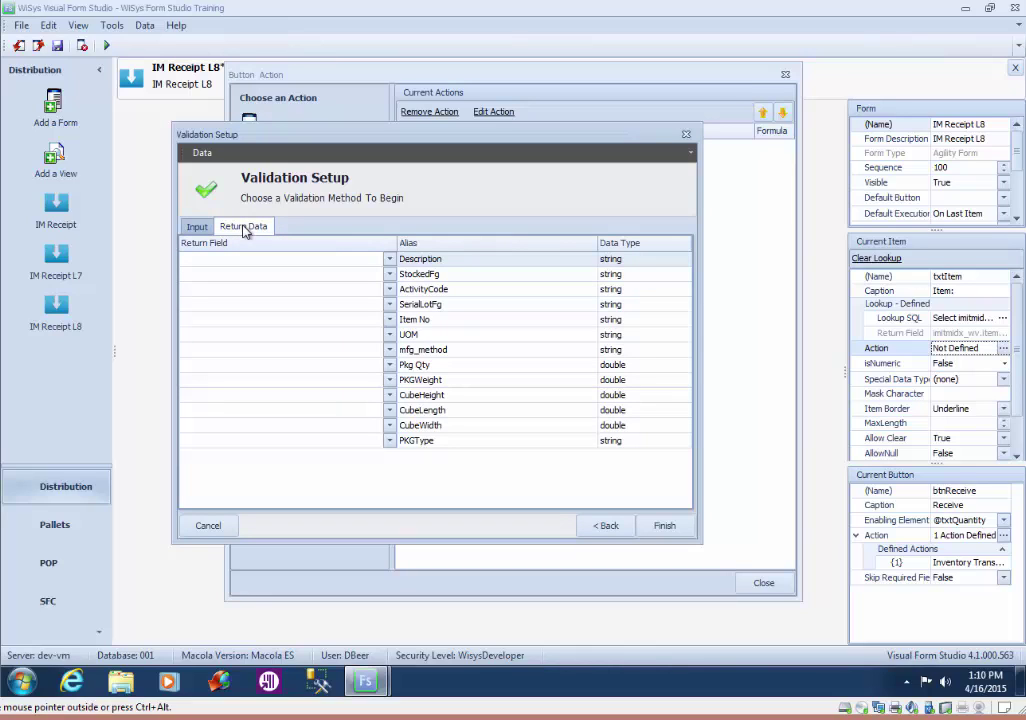
click(390, 259)
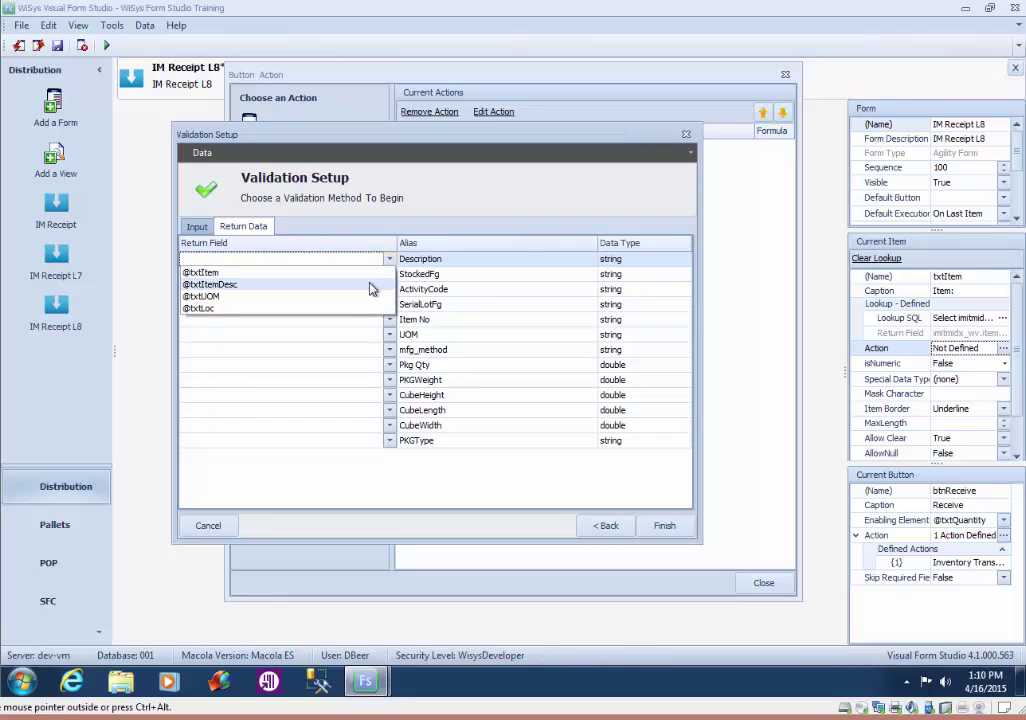
click(369, 289)
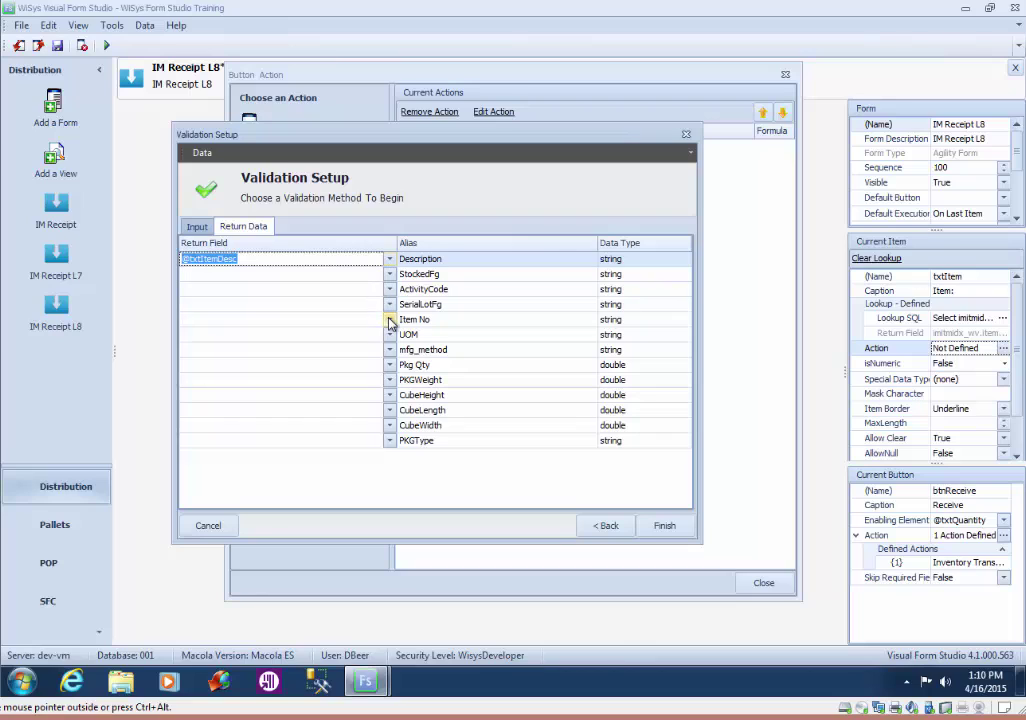
click(389, 320)
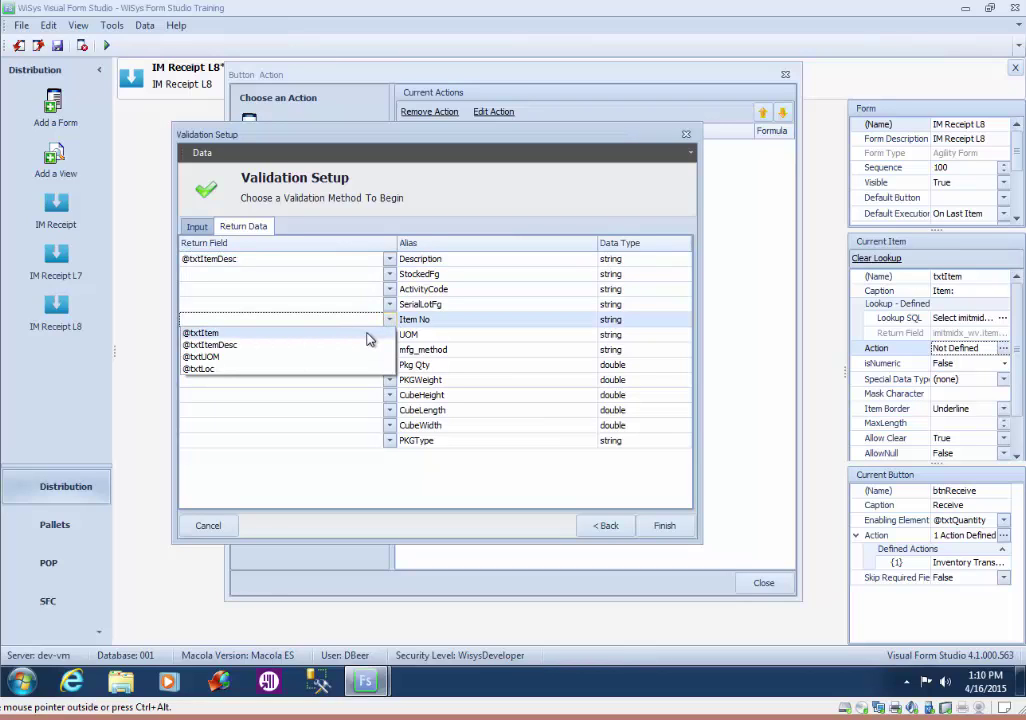
click(367, 336)
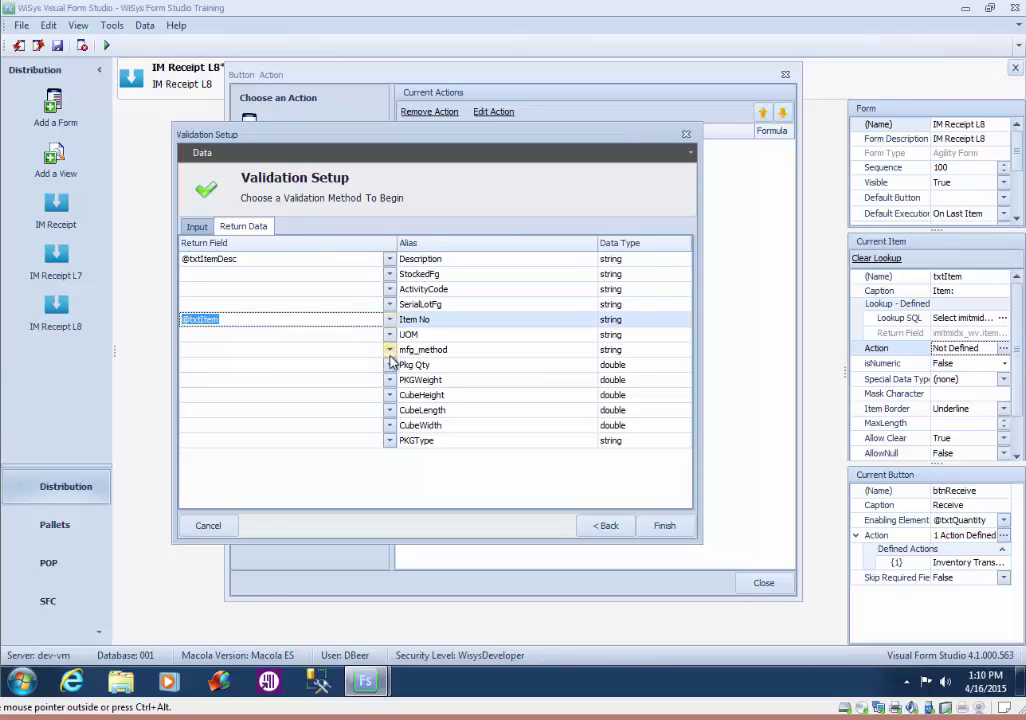
click(389, 335)
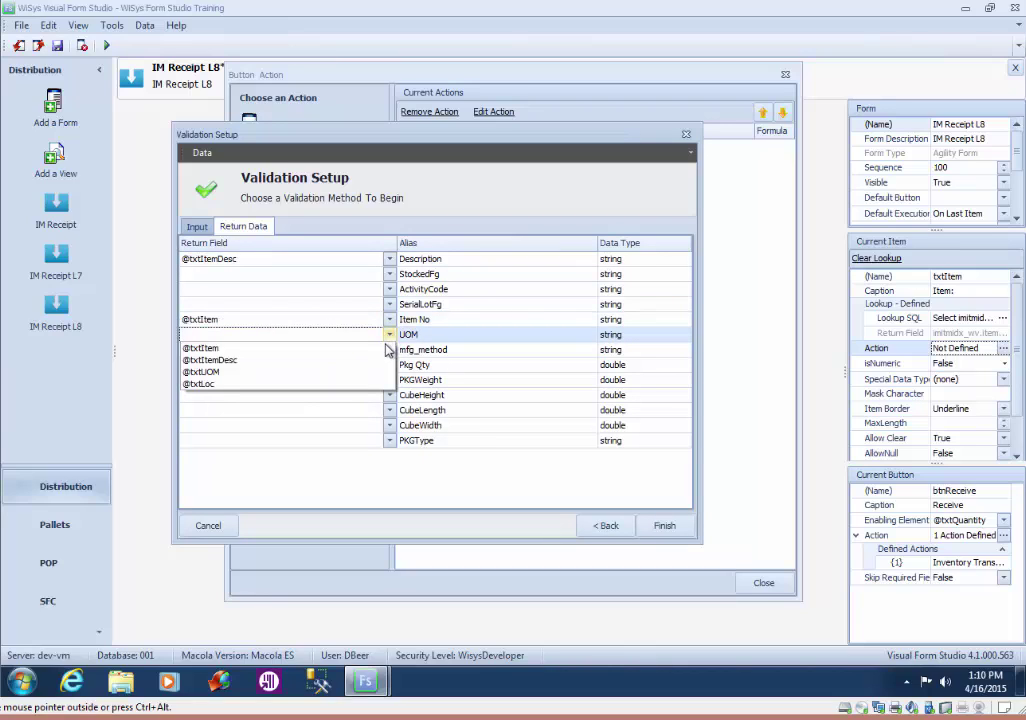
click(380, 372)
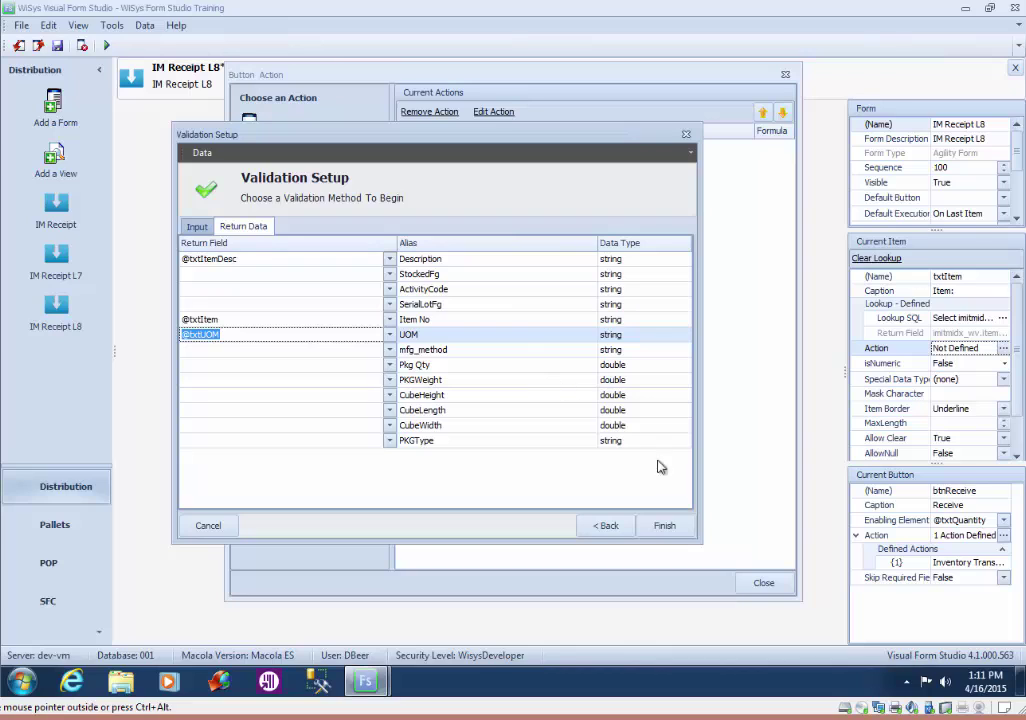
click(665, 526)
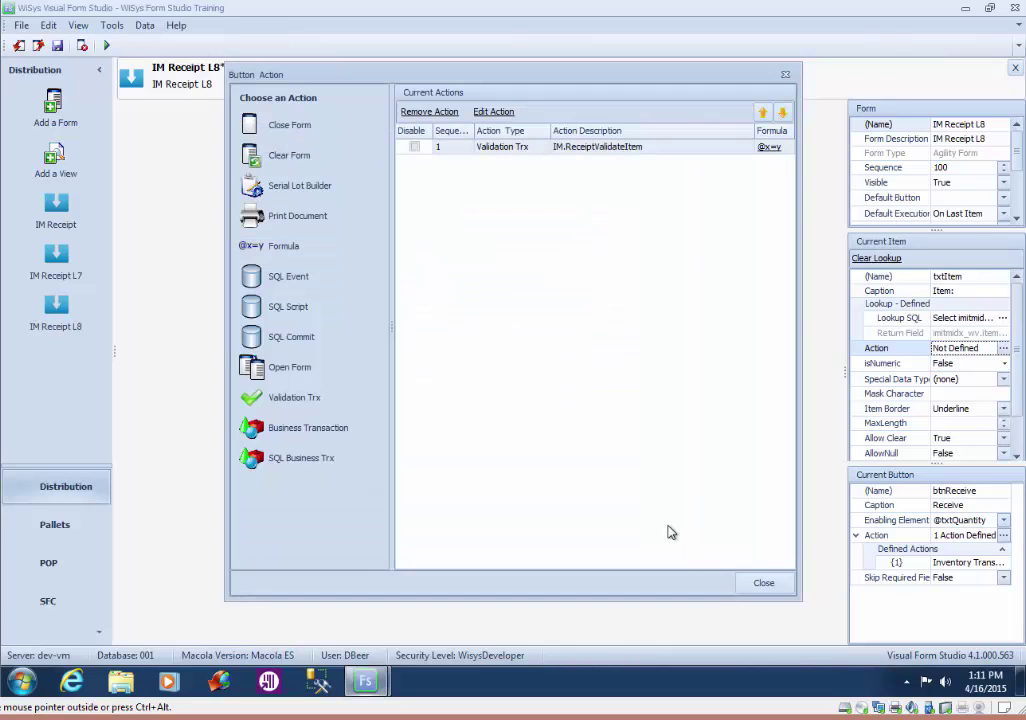
Step: Save the IM Receipt L8 form and start the form simulation
click(763, 584)
click(56, 45)
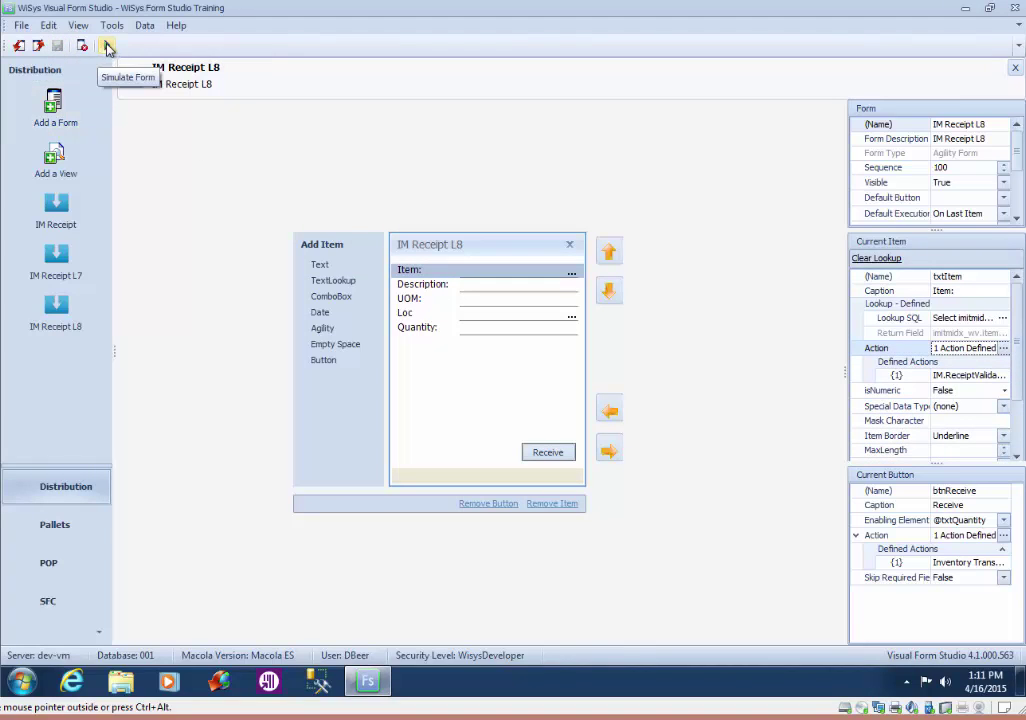
click(108, 46)
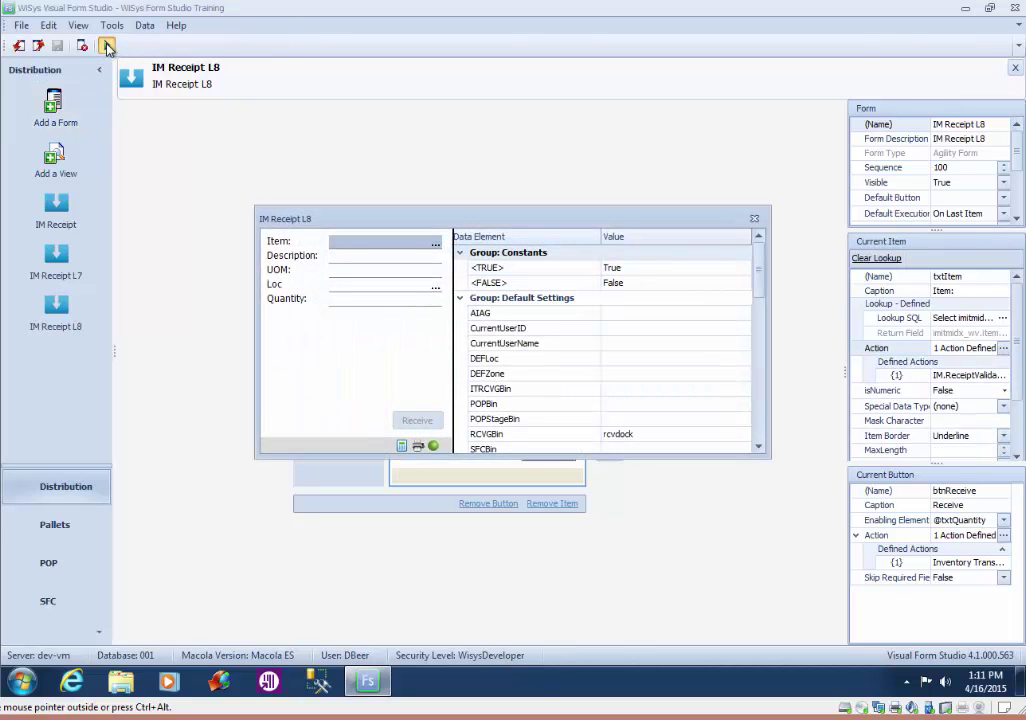
Step: Test with a bogus item, then BCABLE, which fills 'Cable for Brakes 1' and UOM FT
text(ASLDKJASLDFKJ)
key(Return)
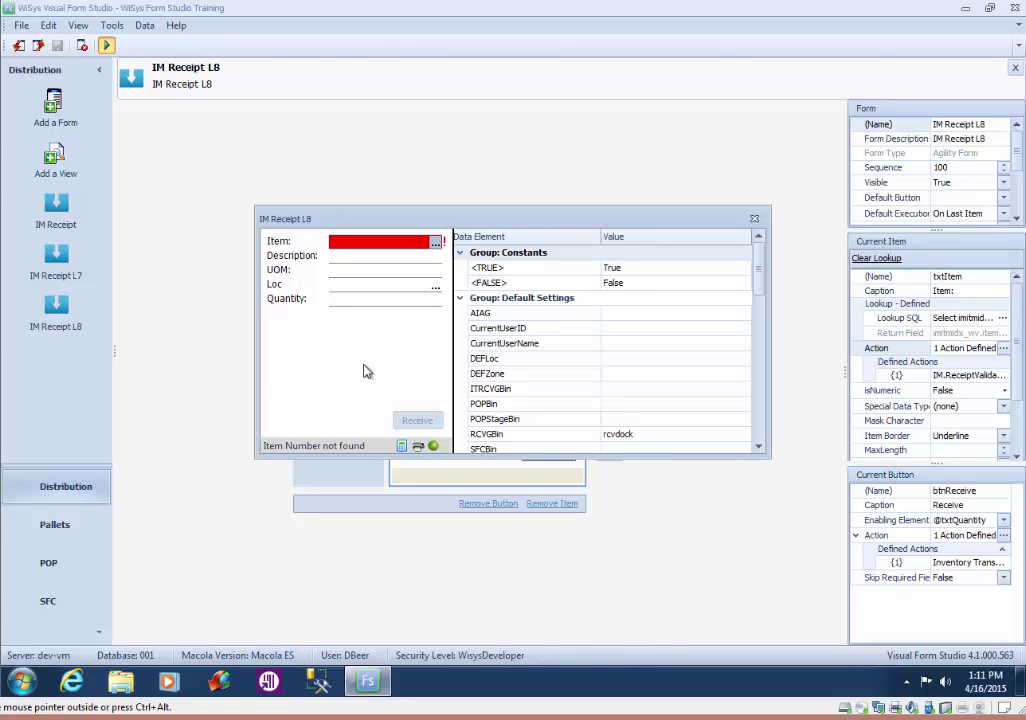
text(BCA)
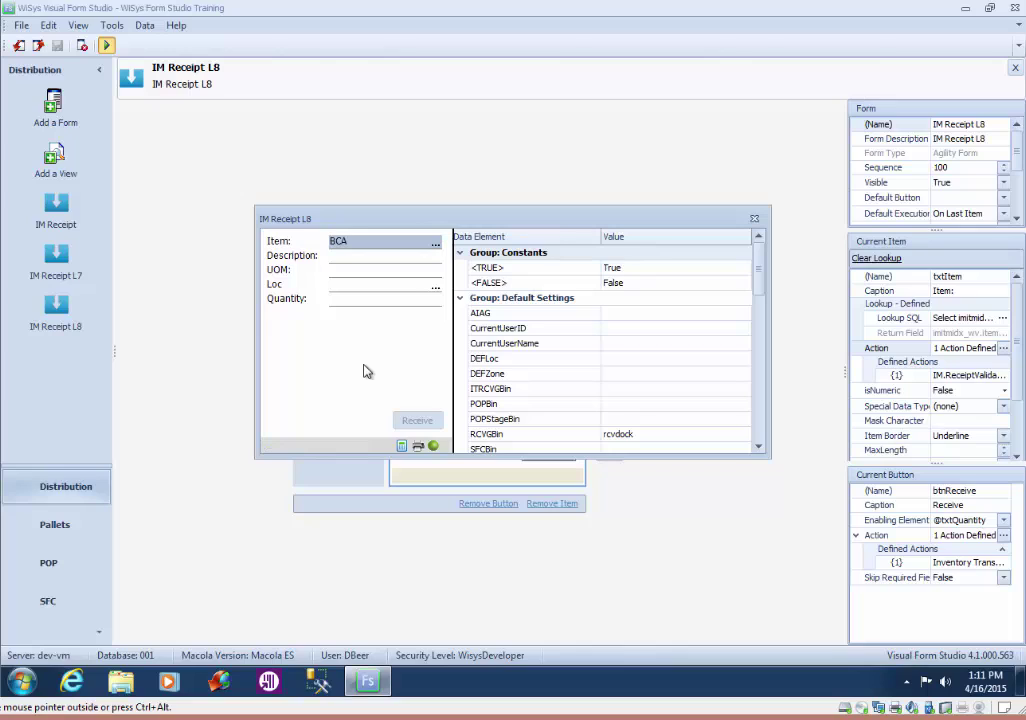
text(BLE)
key(Tab)
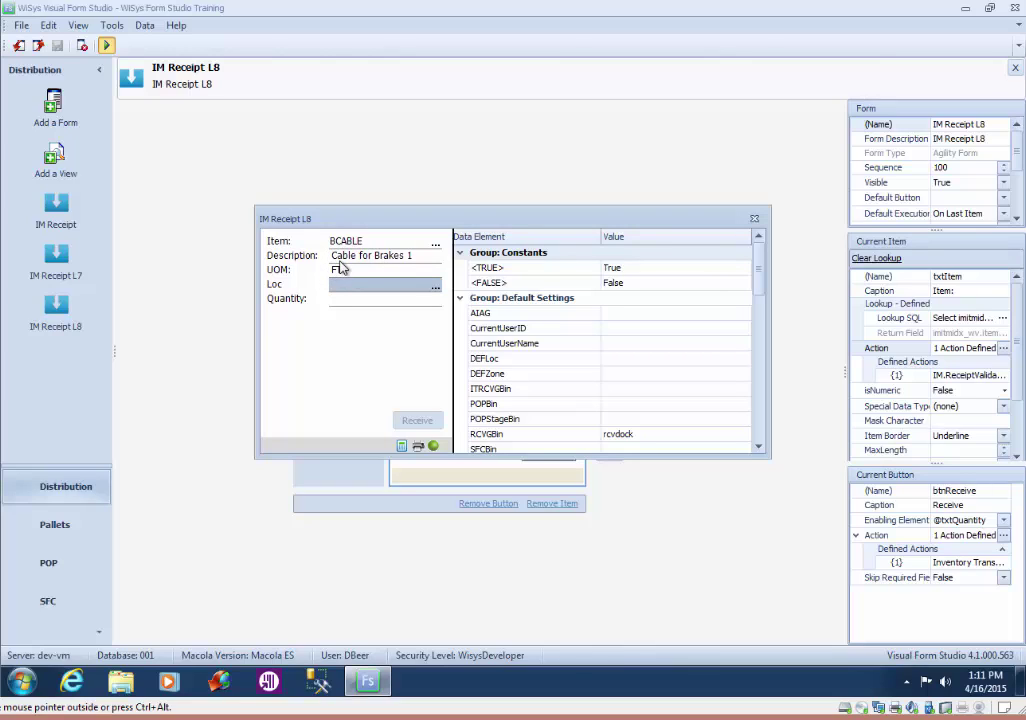
text(FT)
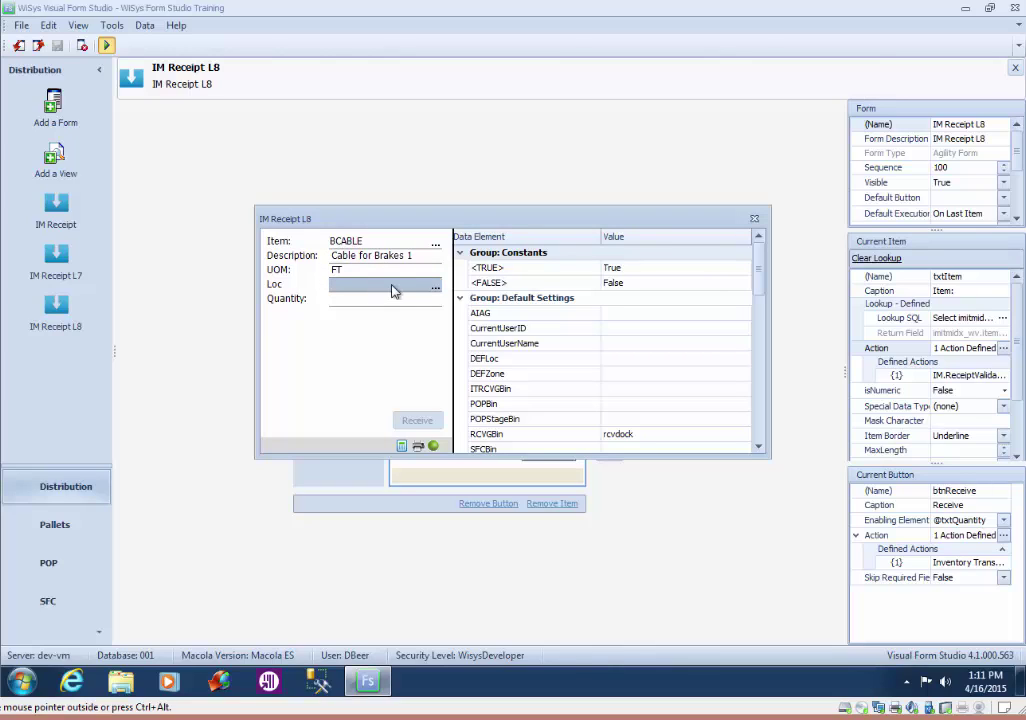